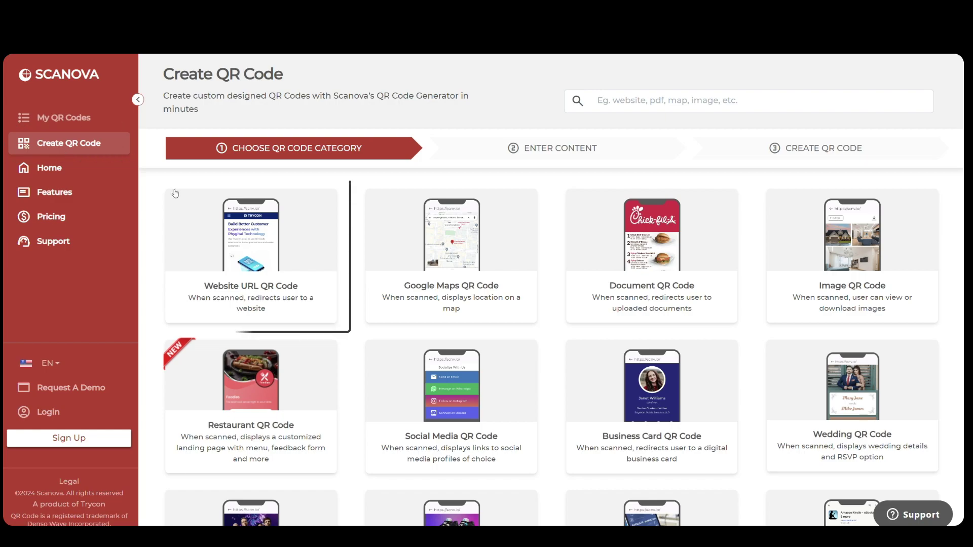
Pick the Website URL QR code category for Nike.com and expand its advanced settings
click(234, 257)
text(Nike)
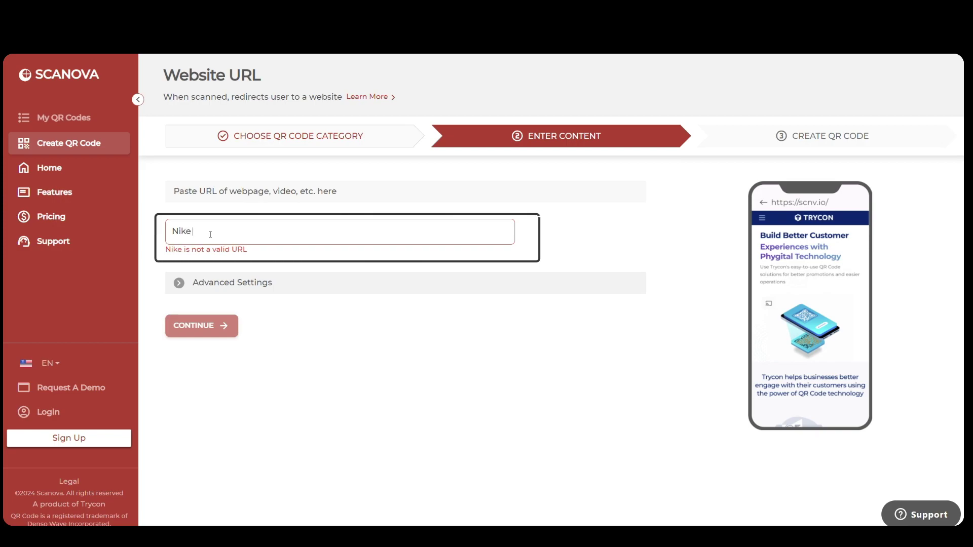
text(.com)
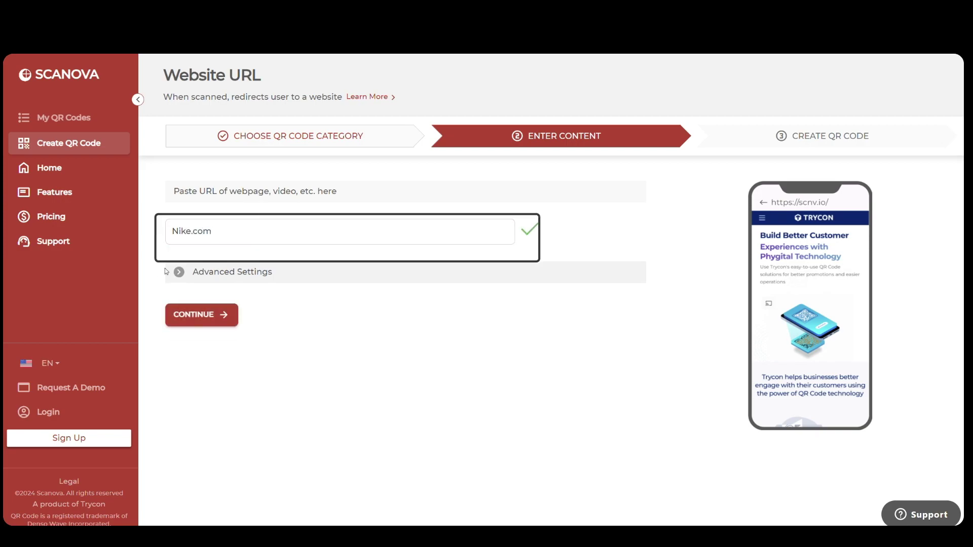
click(180, 273)
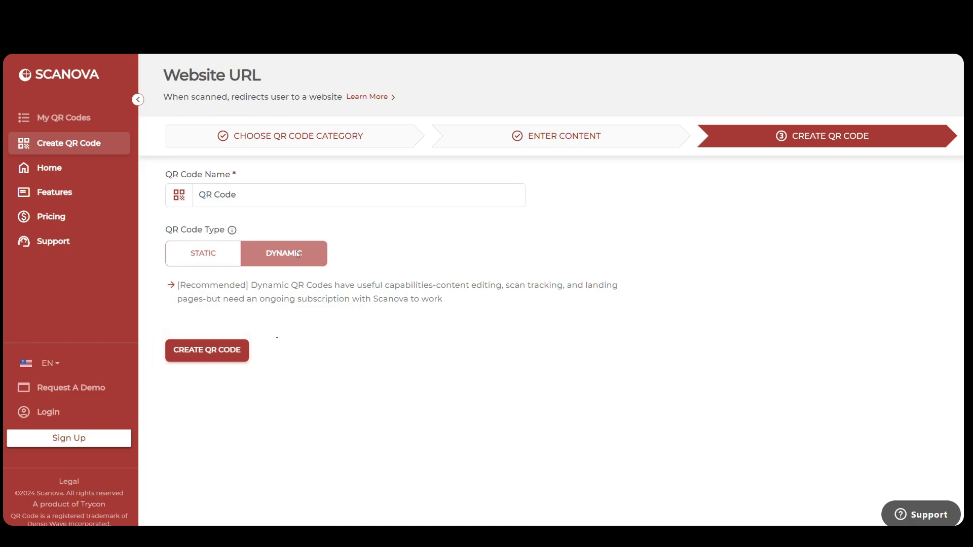
Generate the dynamic Website URL code named 'QR Code'
click(212, 355)
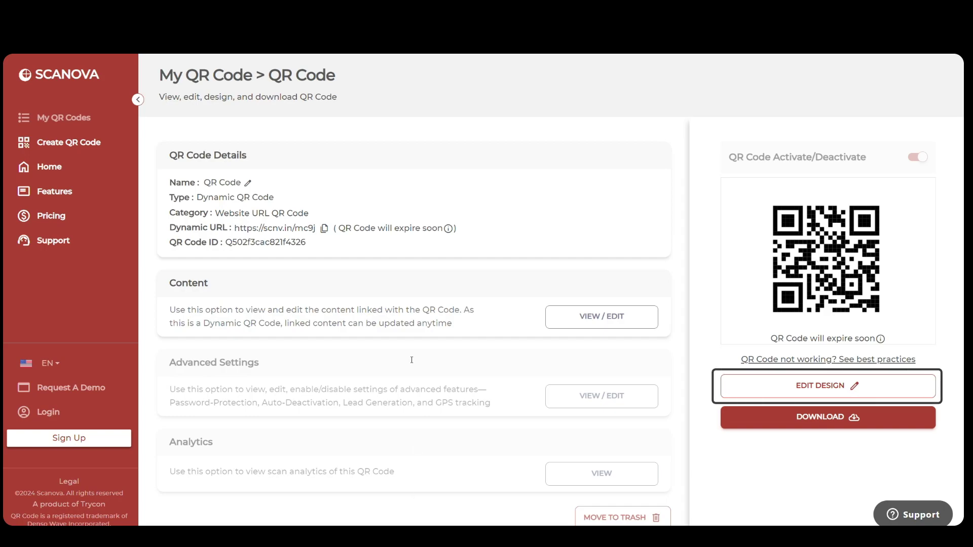
Start editing the code's design and choose the Custom Logo Design type
click(821, 387)
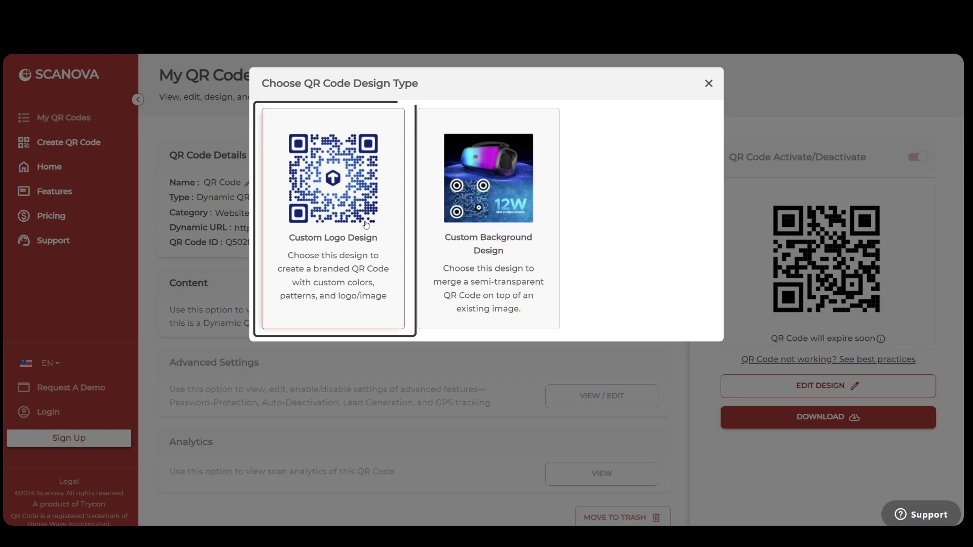
click(364, 225)
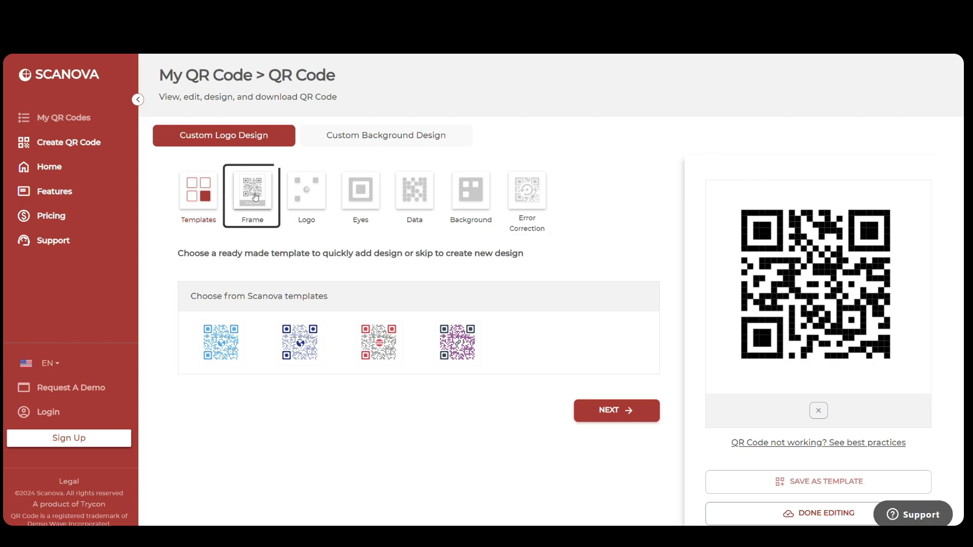
Browse the All and Suggested frame designs to find the pink circular SCAN ME frame
click(255, 196)
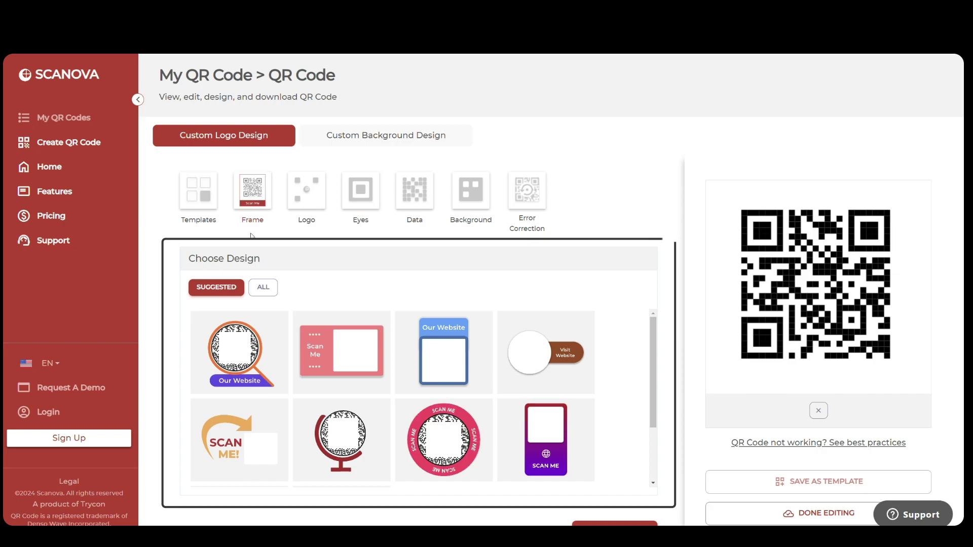
click(264, 288)
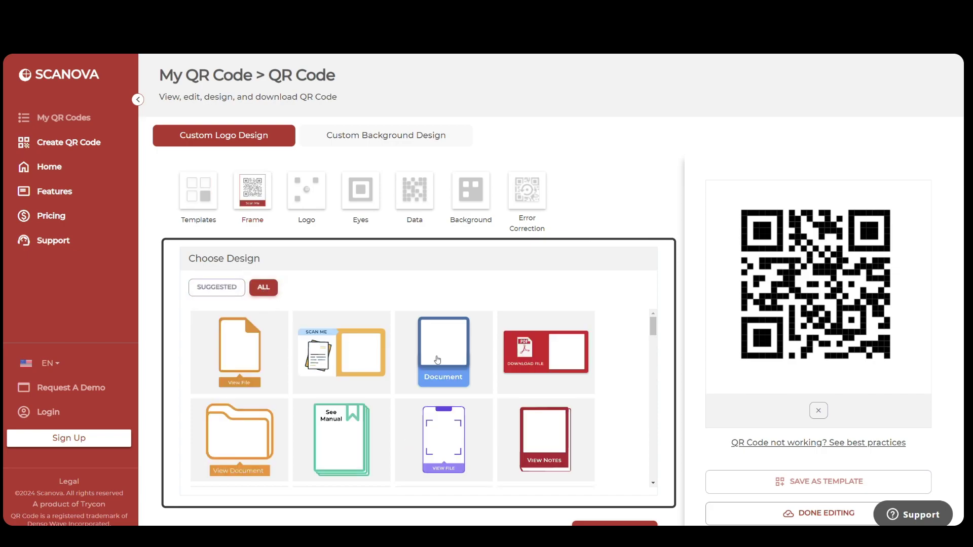
scroll(438, 359, down, 3)
scroll(437, 360, down, 2)
click(240, 293)
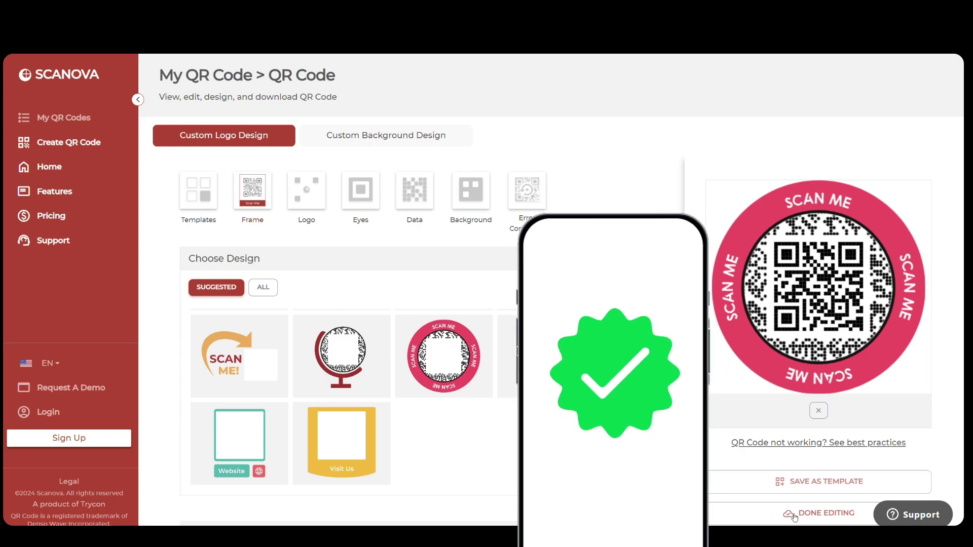
Save the framed design and request the QR code download
click(793, 514)
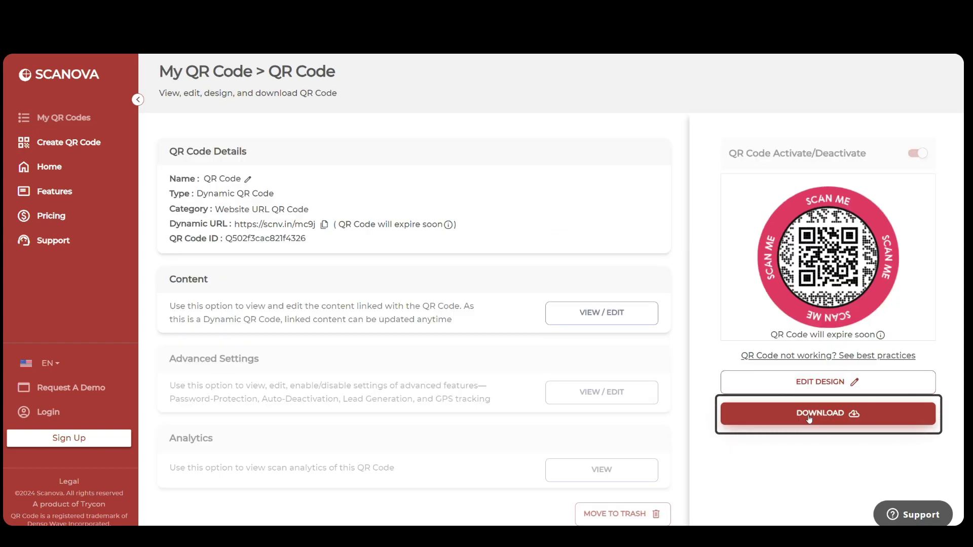
click(809, 416)
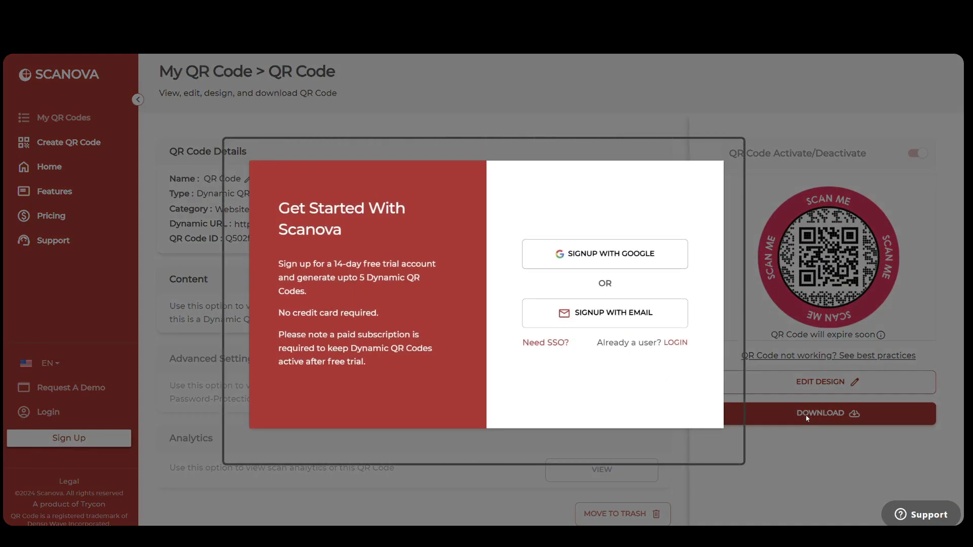